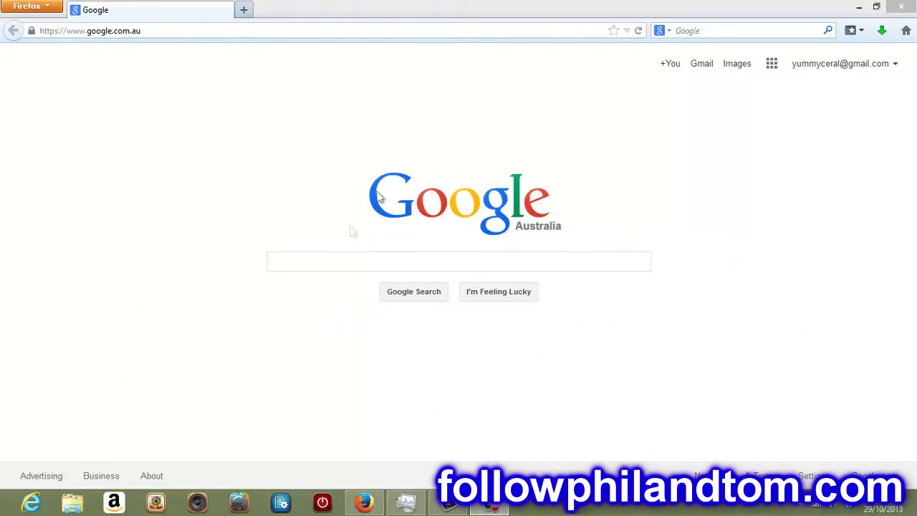
Step: Run a Google search for 'skype'
left_click(338, 260)
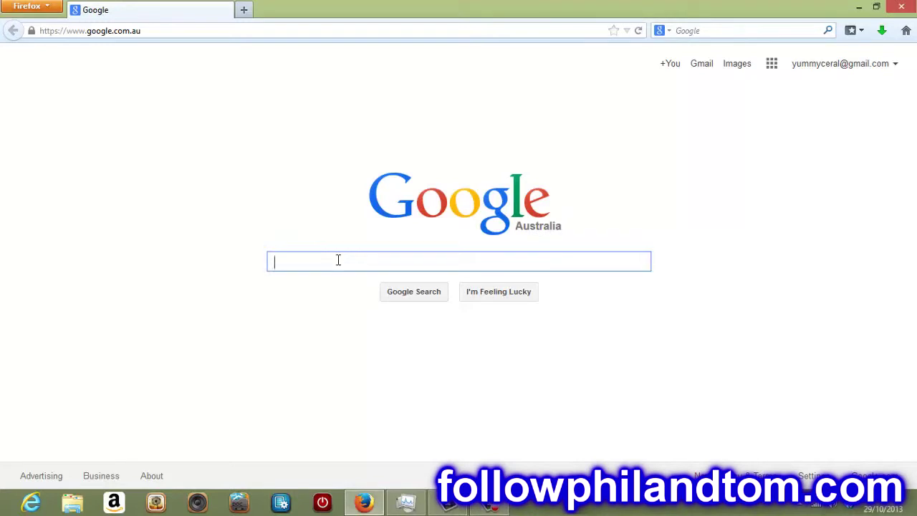
type("skype")
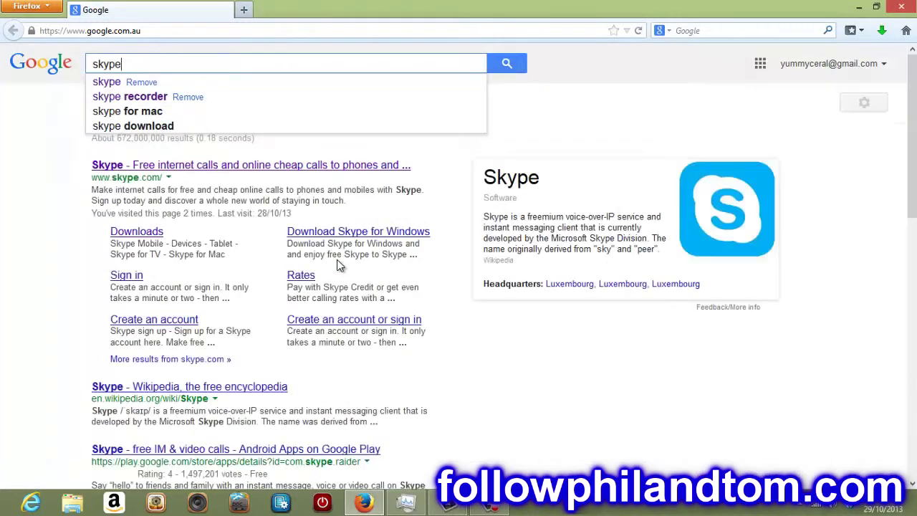
key("Return")
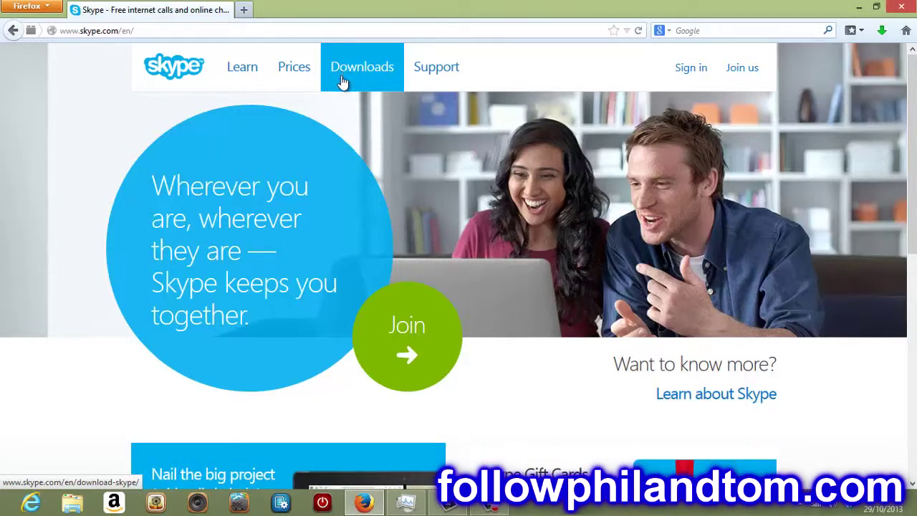
Step: From the Downloads page, download Skype for Windows desktop as SkypeSetupFull.exe
left_click(374, 68)
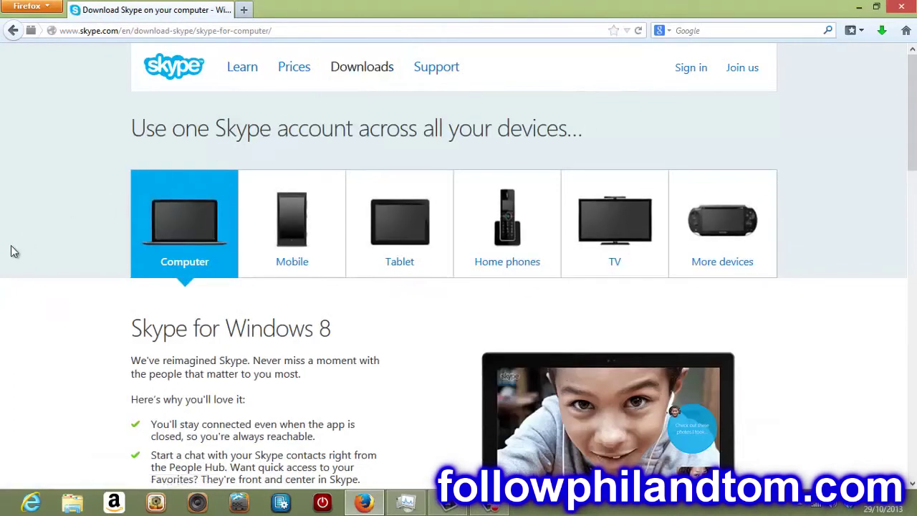
scroll(14, 251, "down", 4)
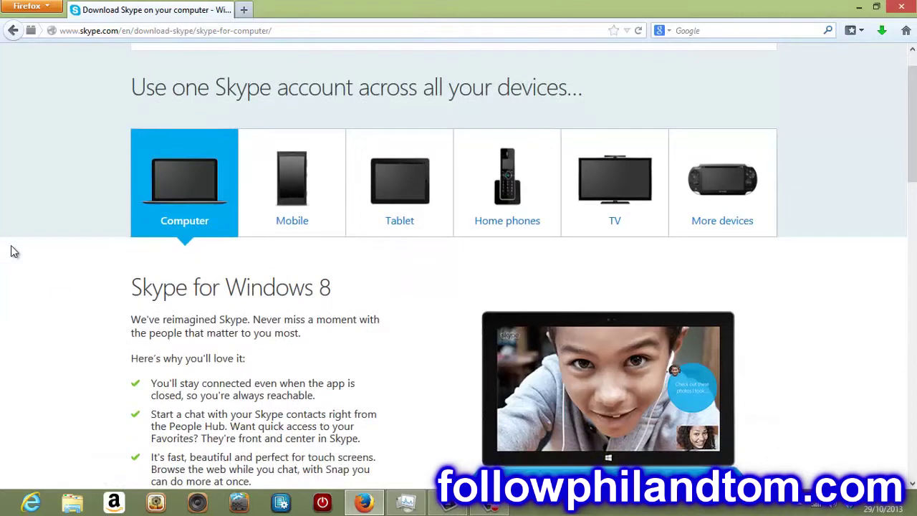
scroll(12, 247, "down", 3)
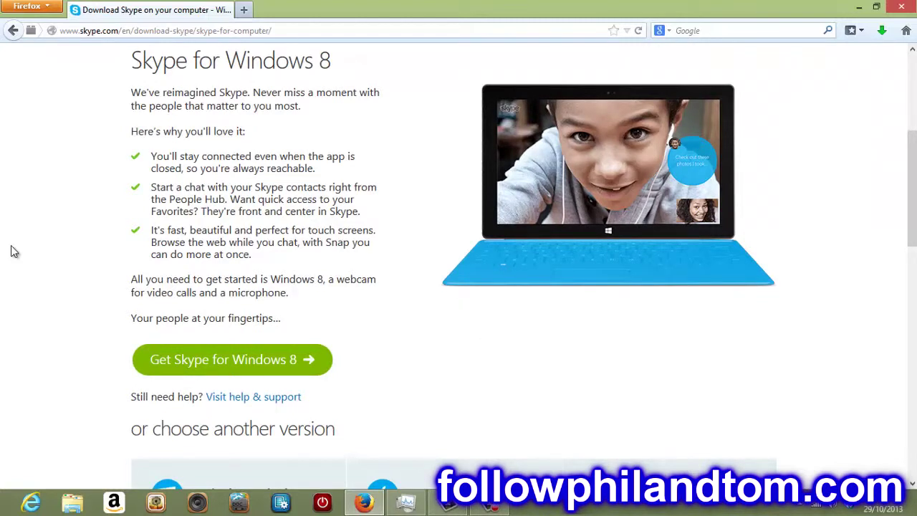
scroll(14, 251, "down", 5)
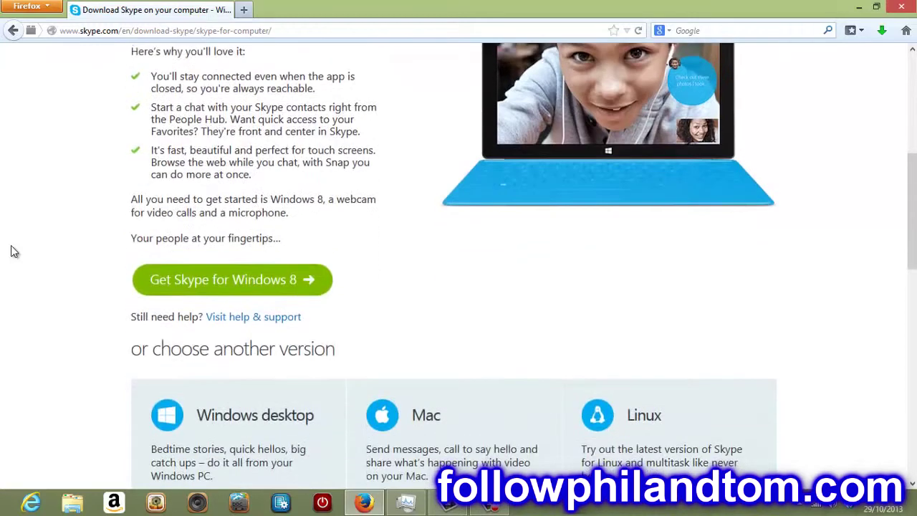
scroll(14, 251, "down", 1)
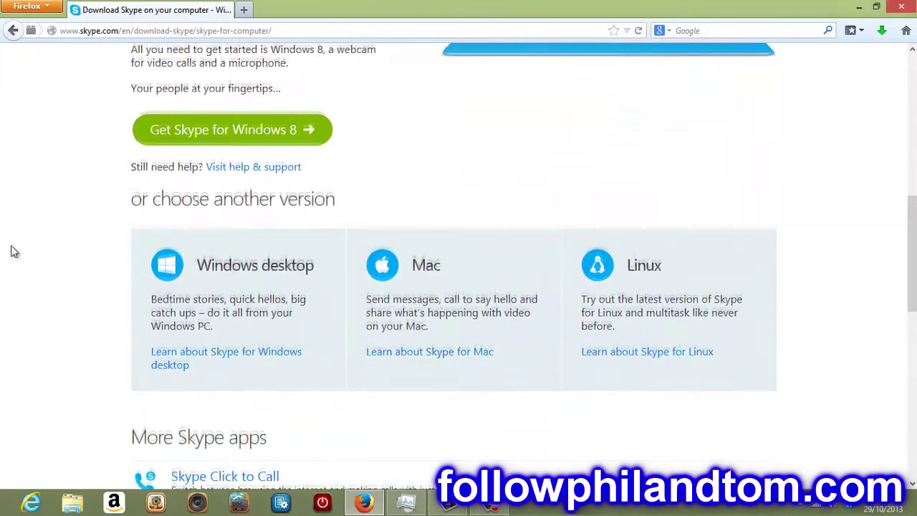
scroll(12, 246, "down", 2)
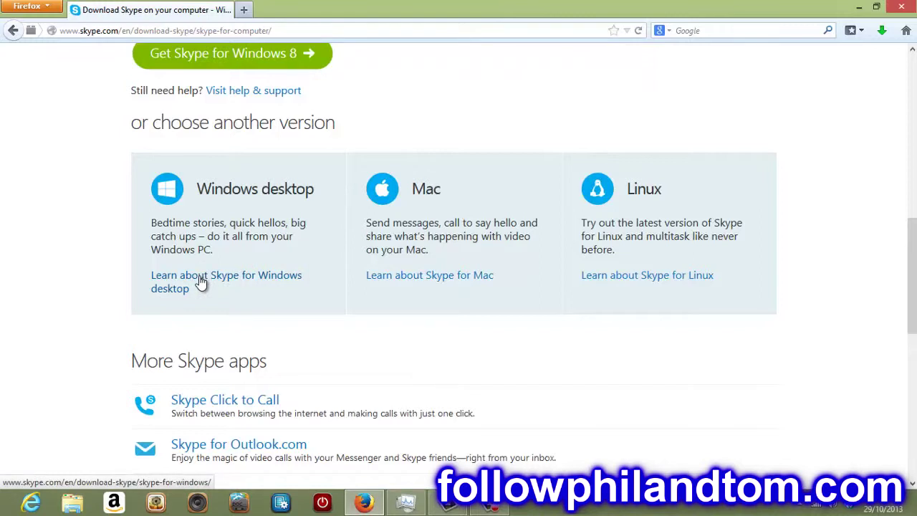
left_click(201, 282)
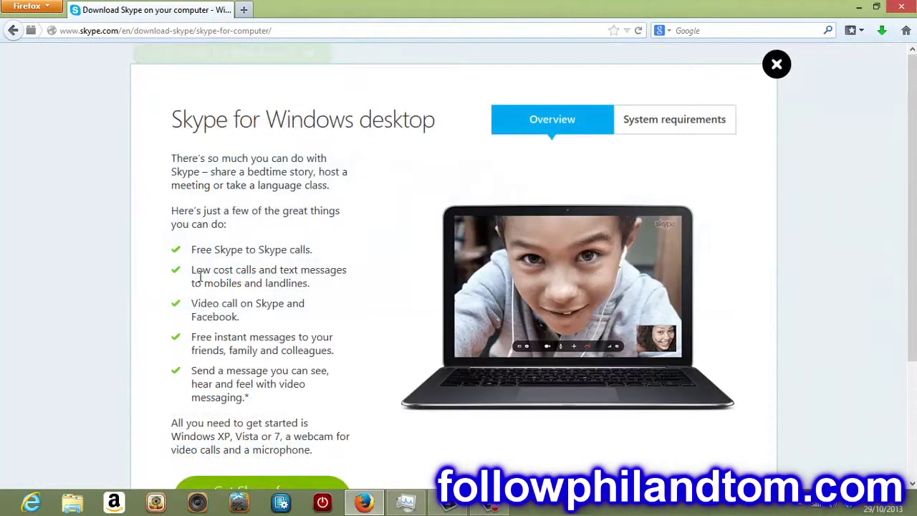
scroll(207, 280, "down", 2)
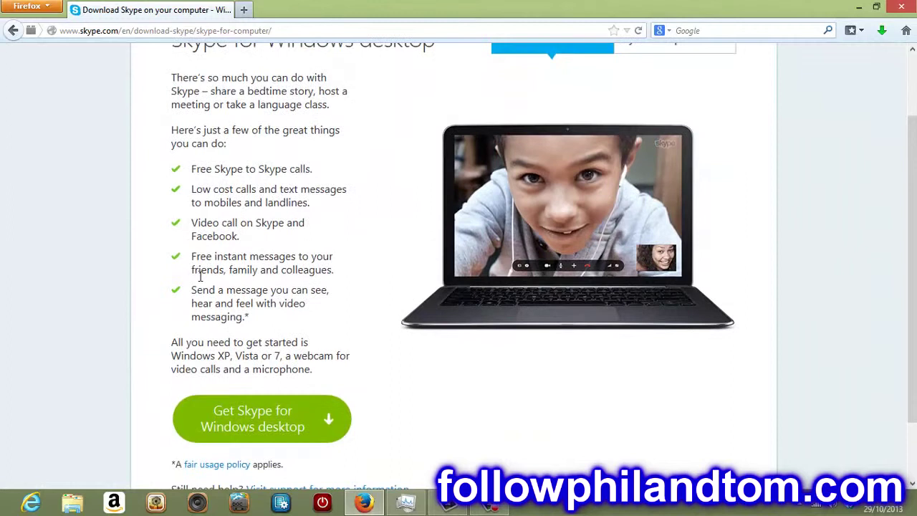
left_click(256, 428)
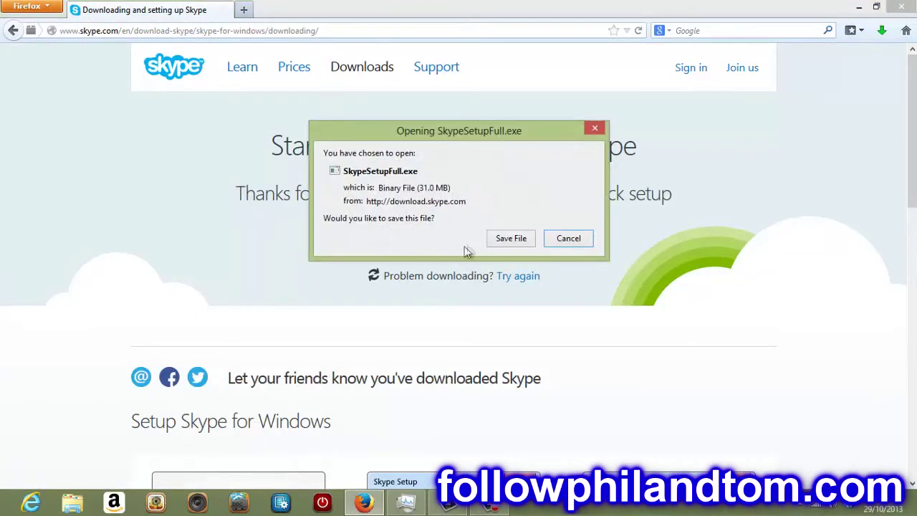
left_click(511, 236)
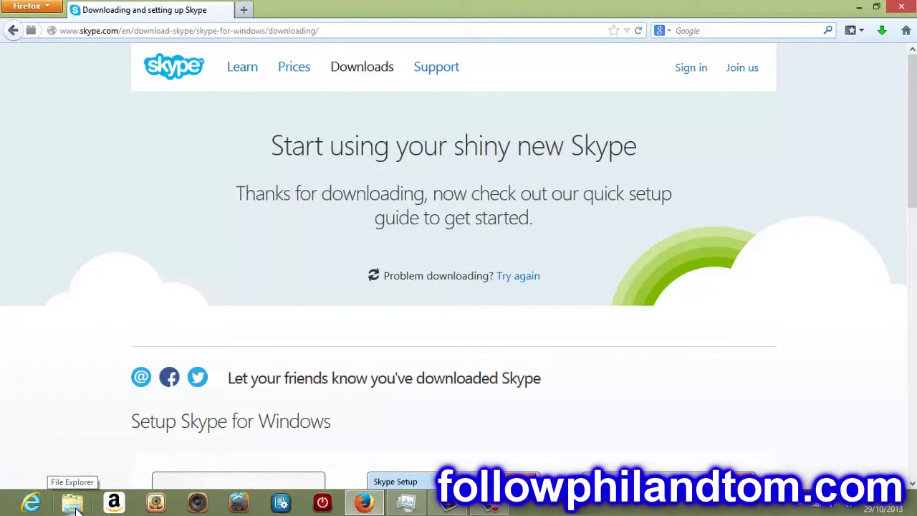
Step: Launch the SkypeSetupFull(1) installer from the Downloads folder in File Explorer
left_click(74, 503)
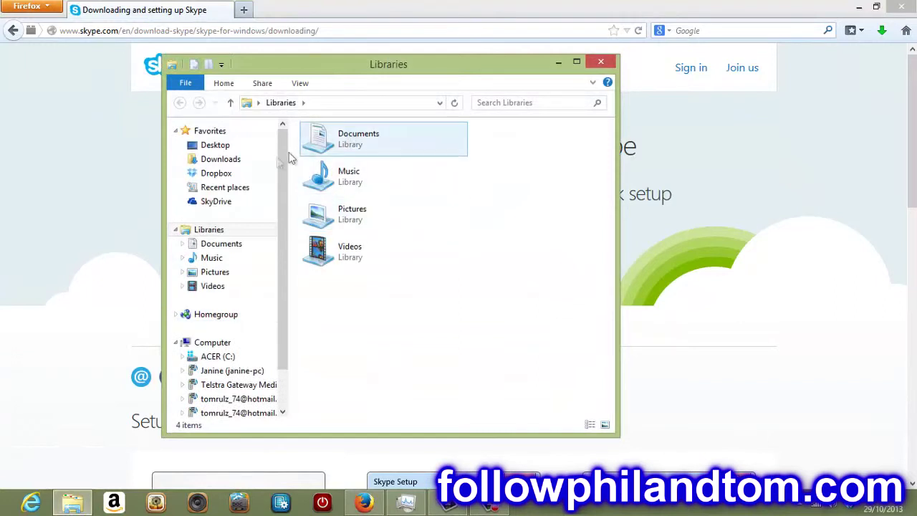
left_click(237, 165)
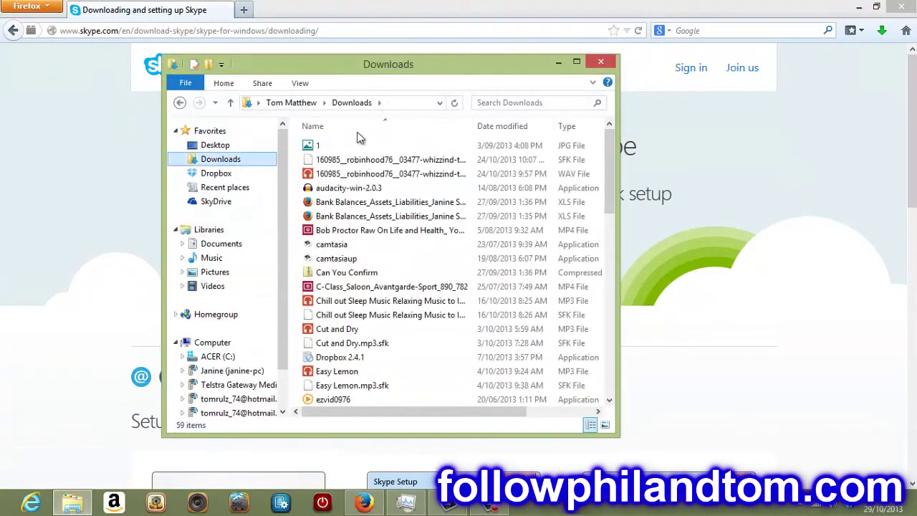
left_click_drag(607, 159, 603, 328)
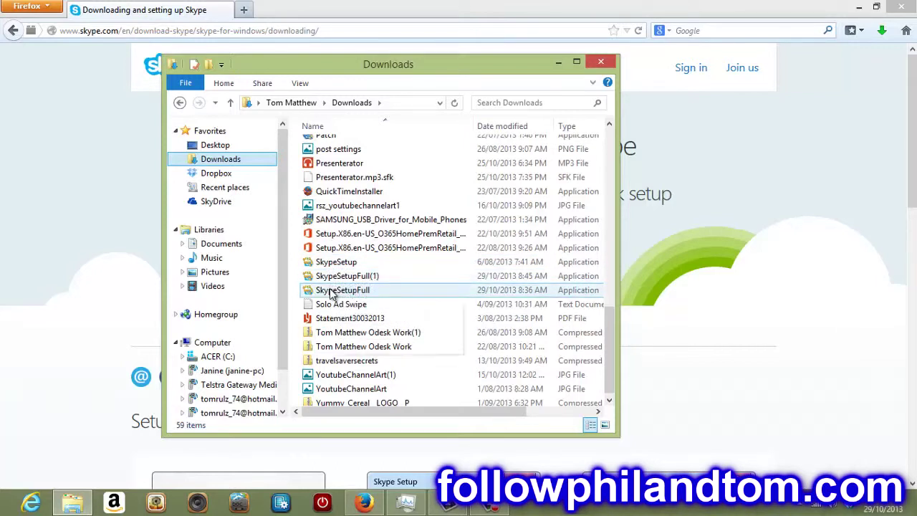
double_click(341, 279)
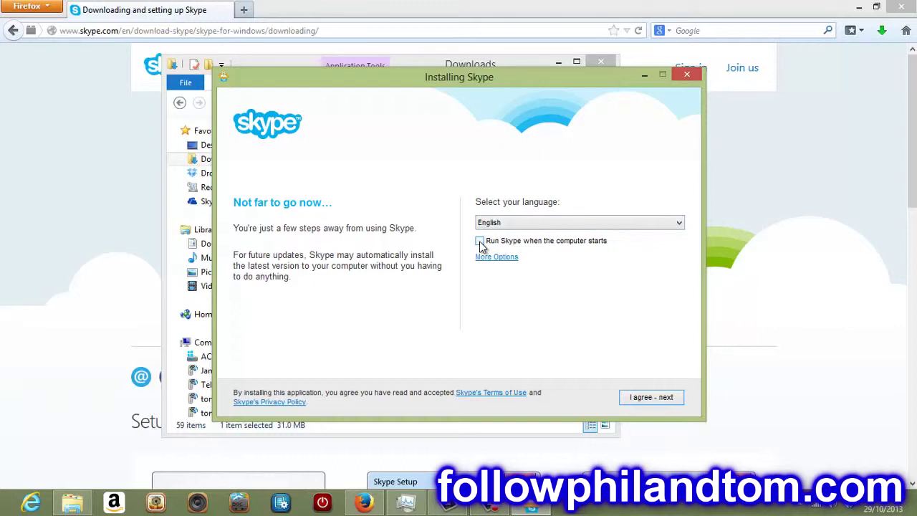
Step: Agree to the terms and skip the Click to Call and Bing offers to begin installing
left_click(645, 401)
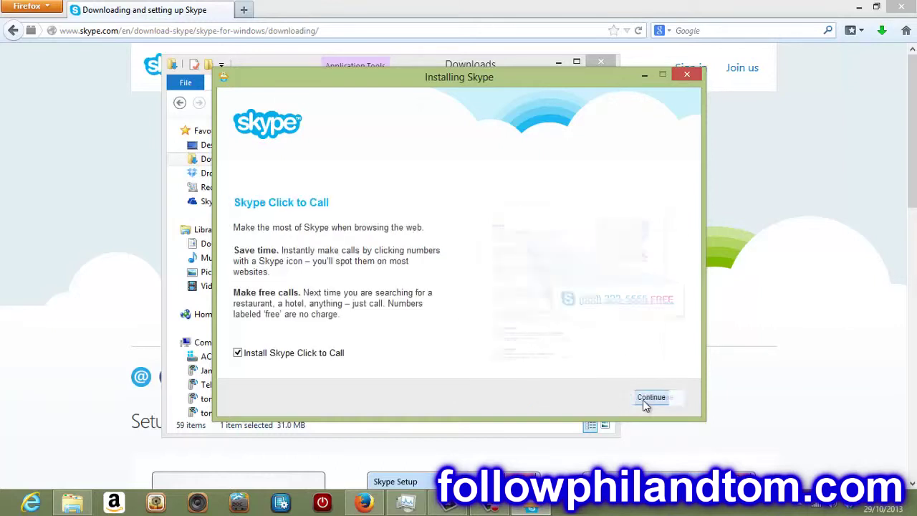
left_click(643, 399)
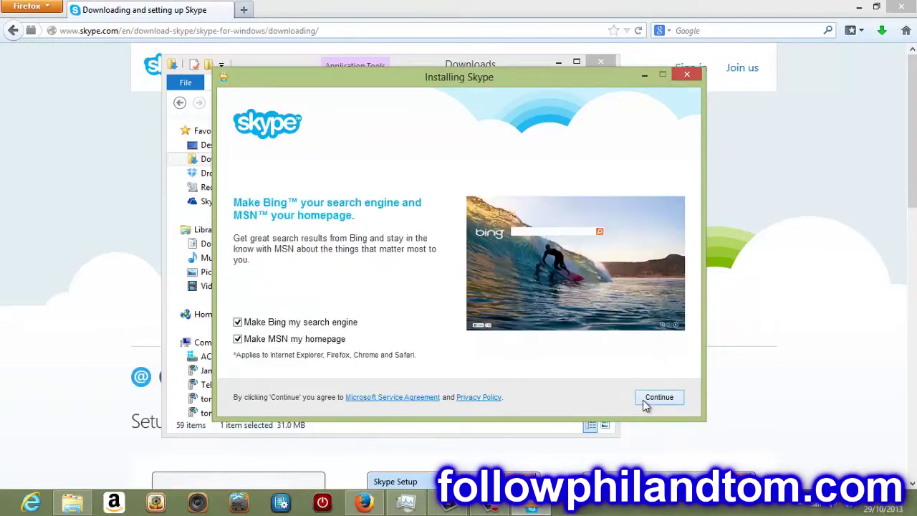
left_click(643, 400)
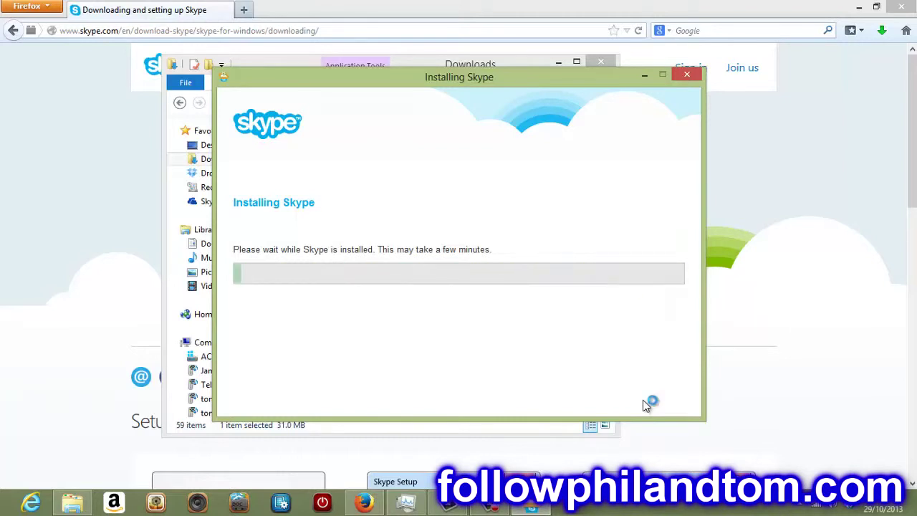
Step: After installation, choose 'Create an account' in the Skype sign-in window to open the sign-up page
left_click(505, 505)
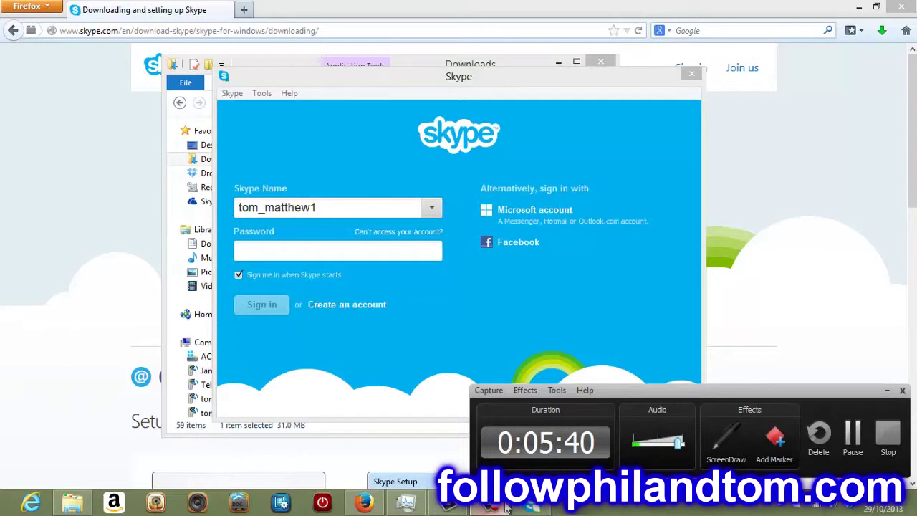
left_click(627, 301)
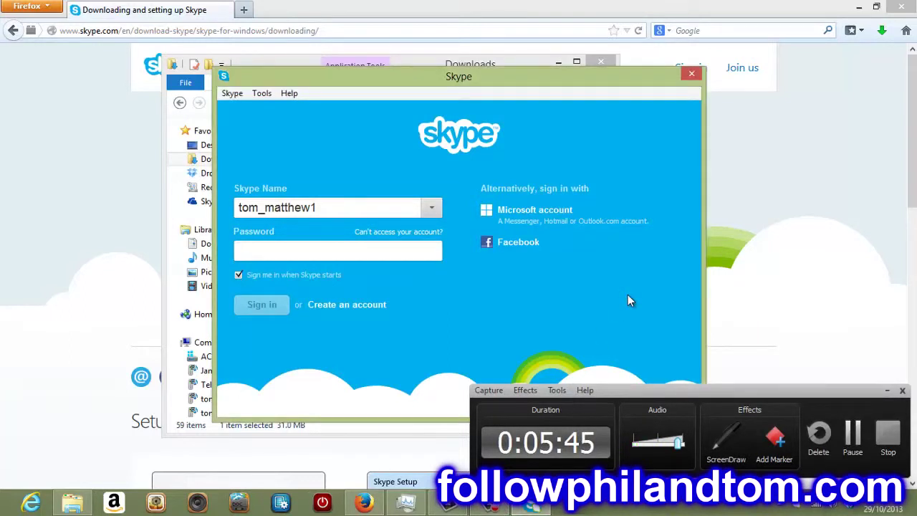
left_click(887, 390)
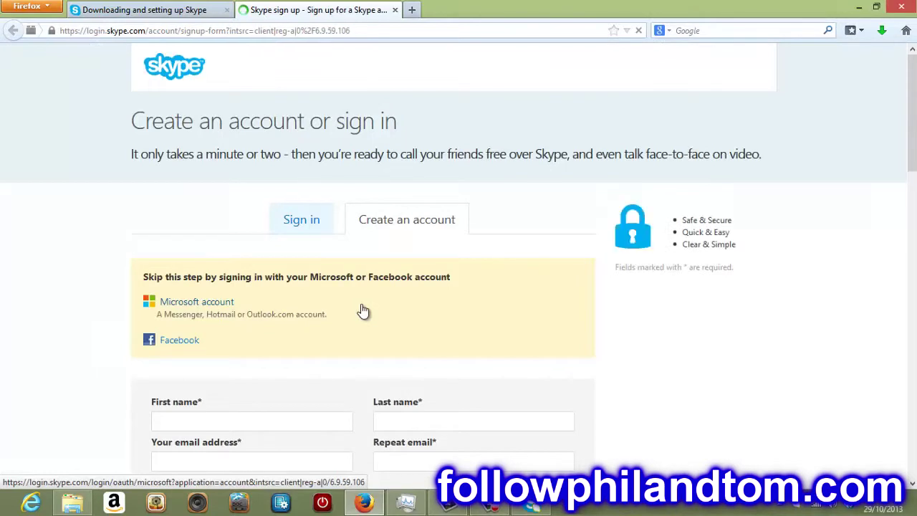
Step: Look over the blank sign-up form in Firefox, then bring the Skype sign-in window back up
scroll(37, 273, "down", 3)
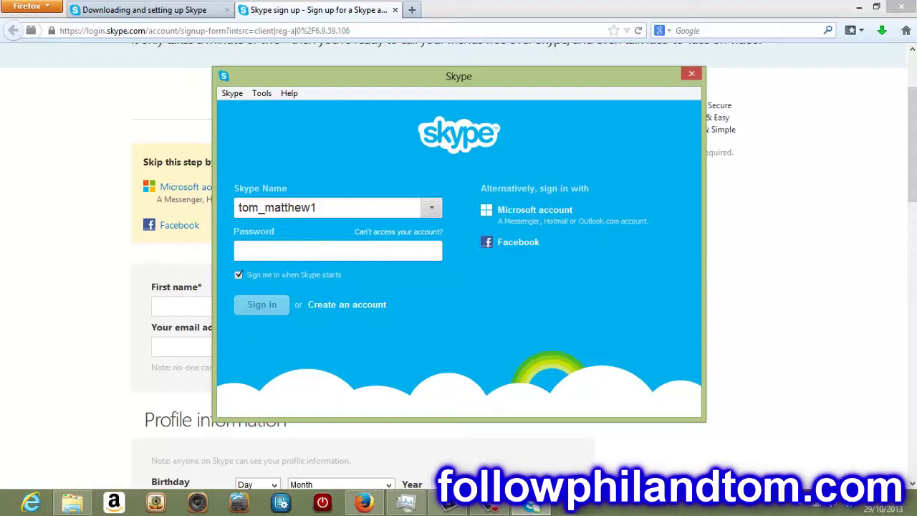
left_click(532, 507)
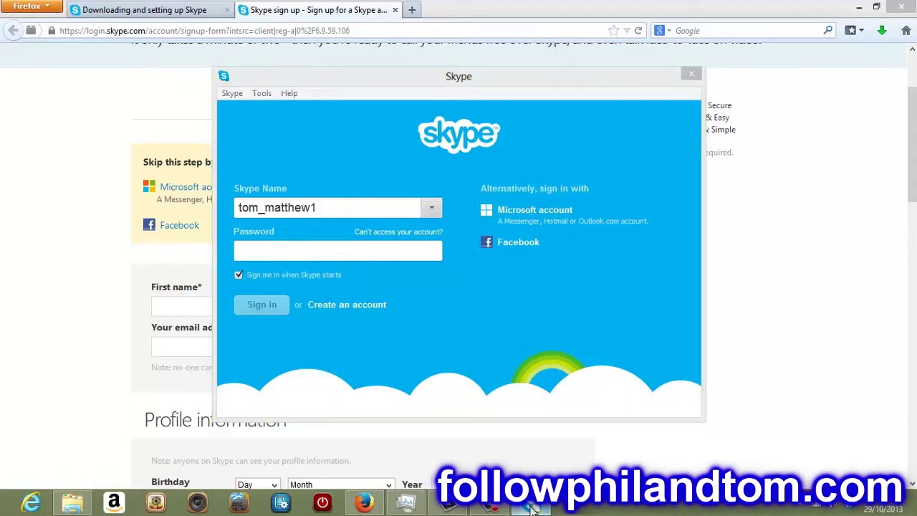
left_click(63, 273)
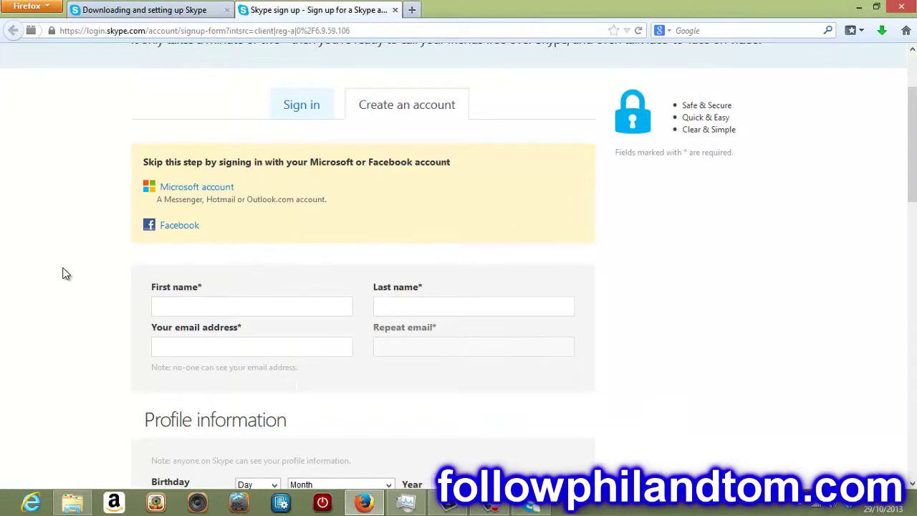
scroll(63, 273, "down", 3)
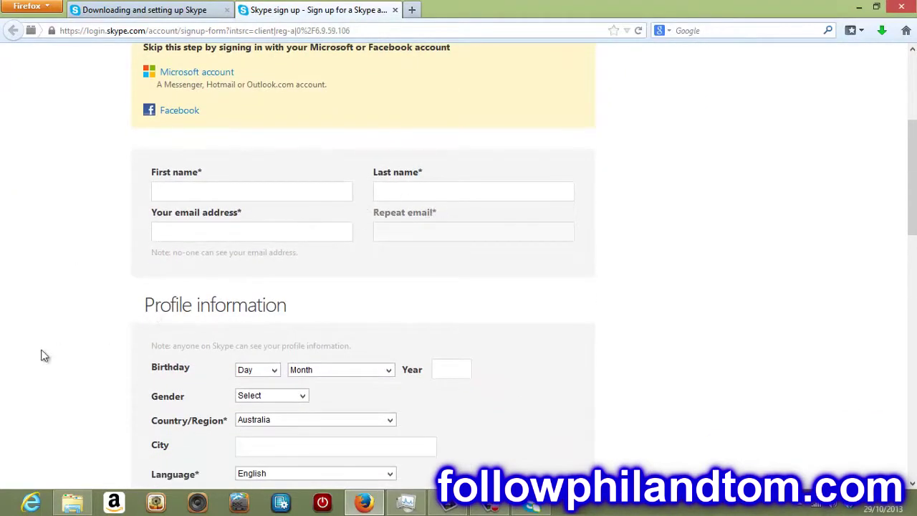
scroll(41, 356, "down", 4)
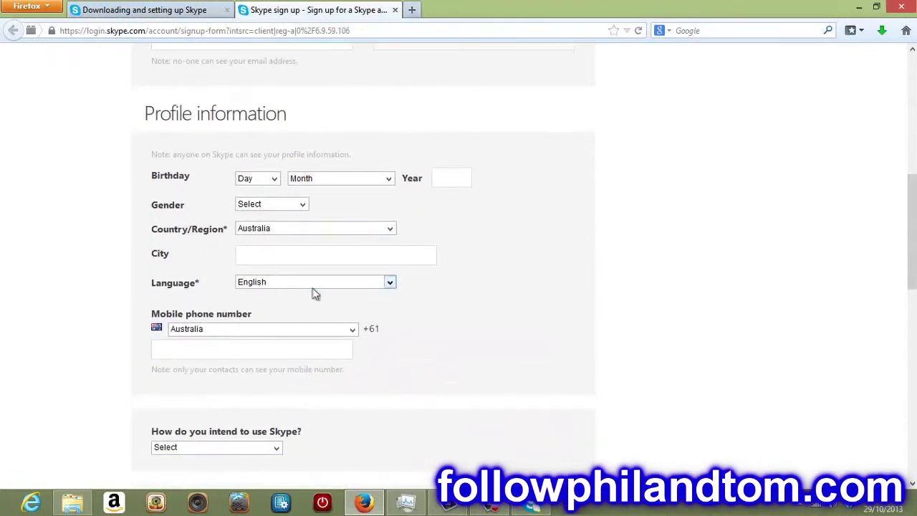
scroll(98, 366, "down", 4)
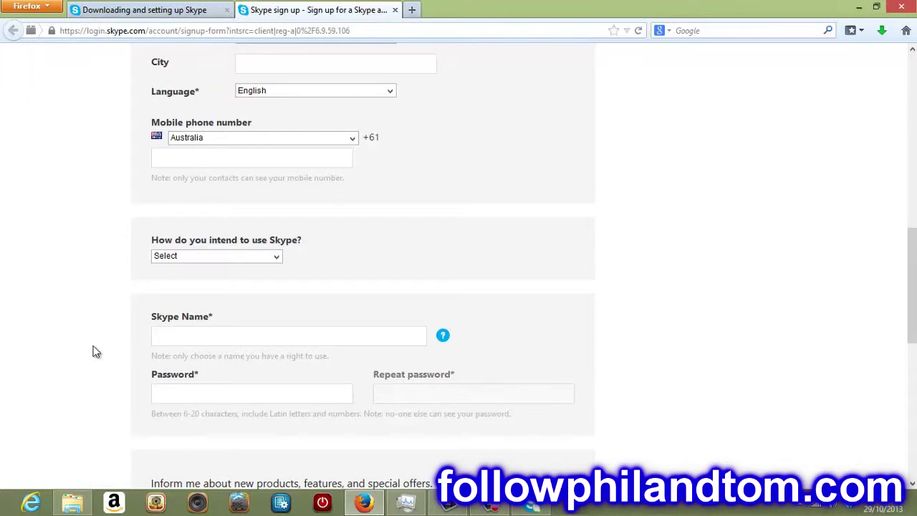
scroll(96, 352, "down", 1)
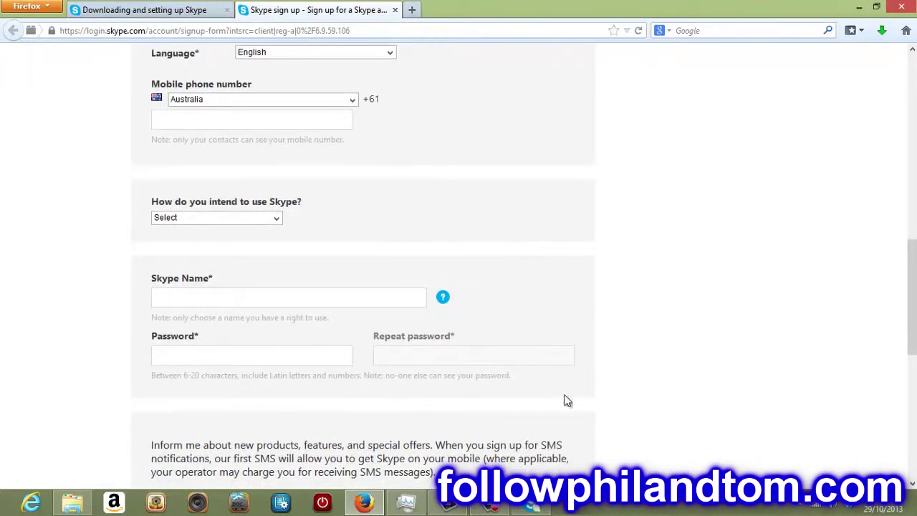
scroll(686, 426, "down", 9)
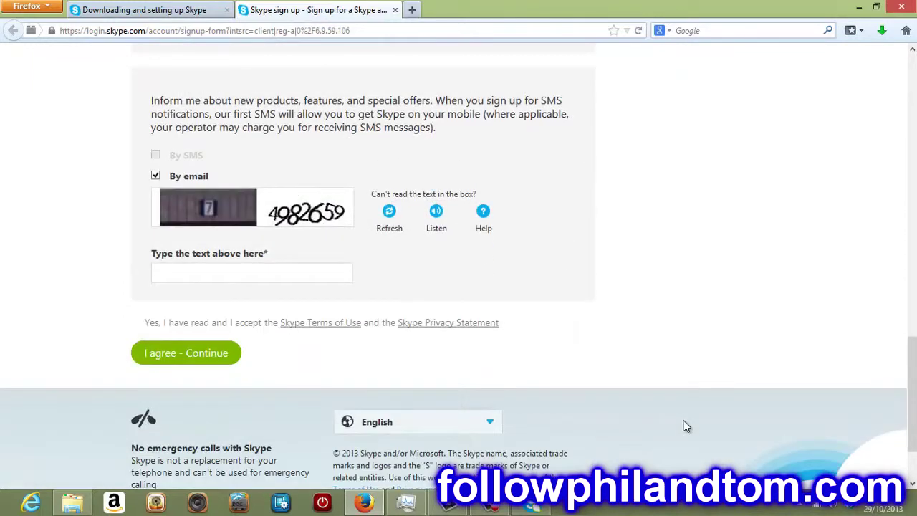
left_click(533, 503)
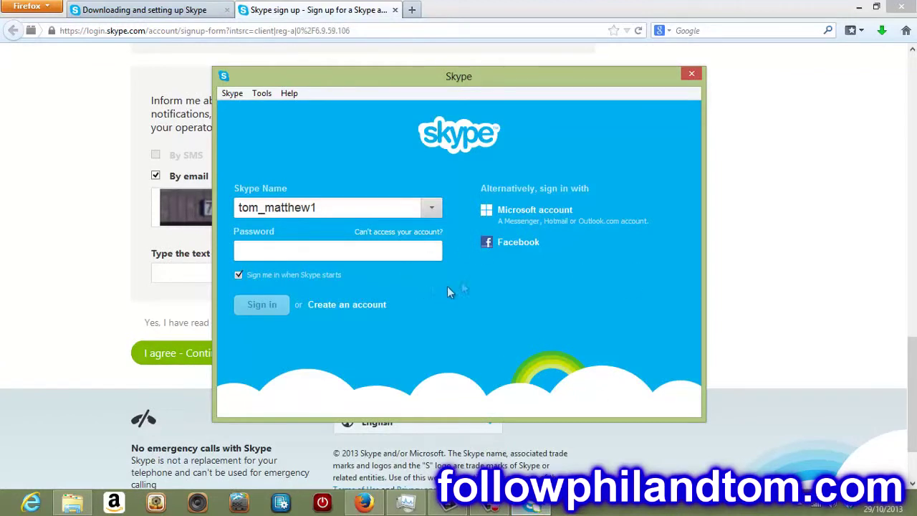
Step: Enter the account password and sign in to Skype
left_click(342, 250)
type("•••")
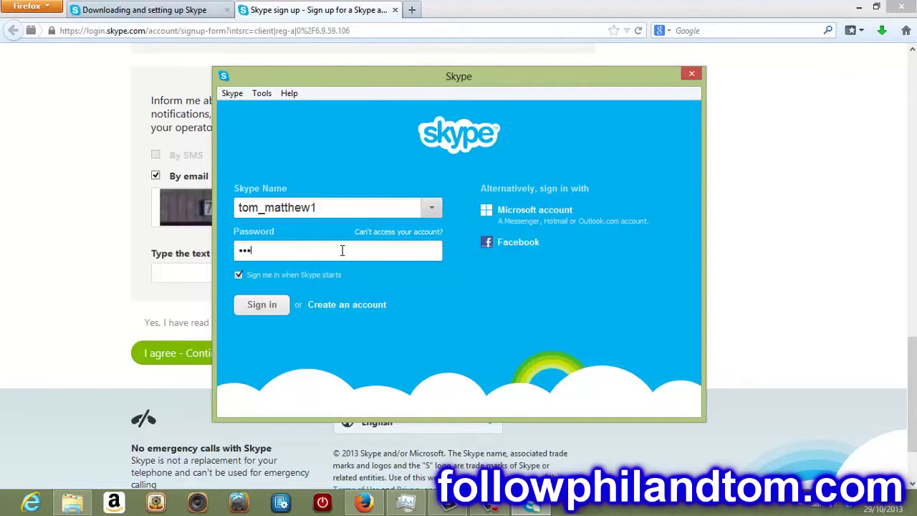
type("•••••")
left_click(263, 304)
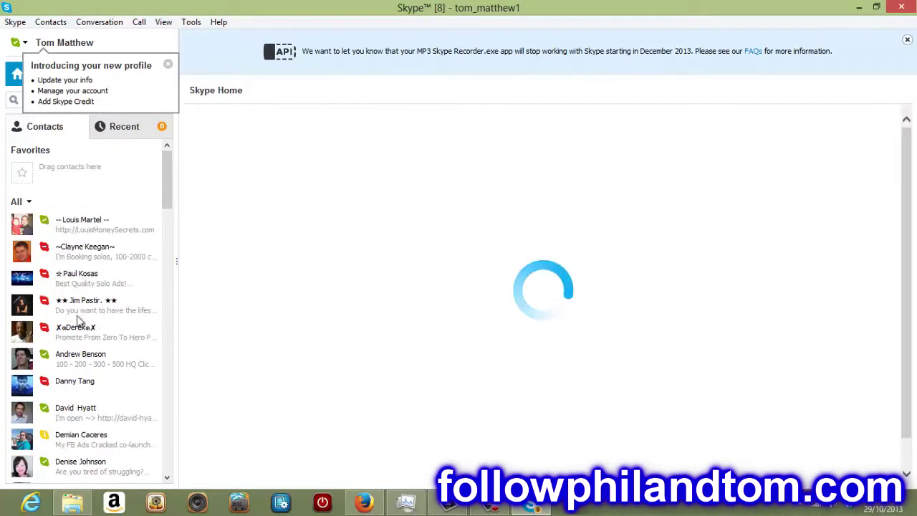
Step: Close the 'Introducing your new profile' popup
left_click(168, 64)
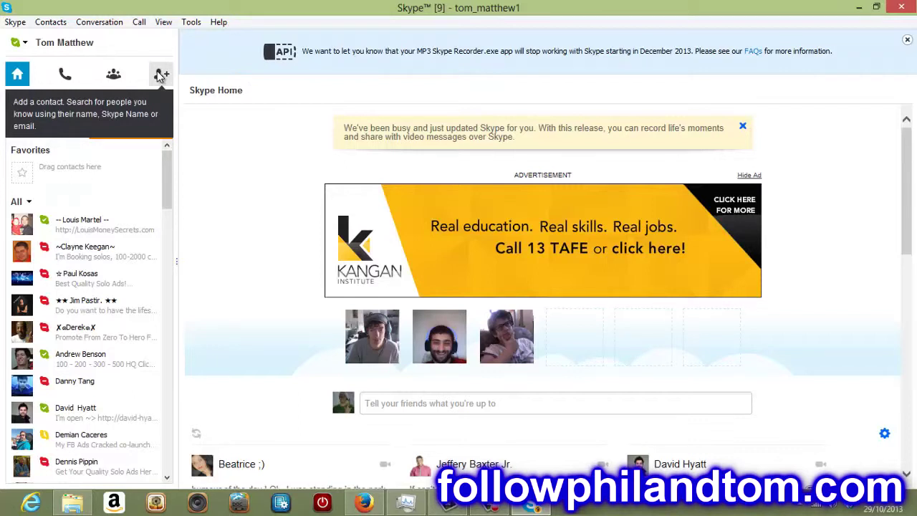
Step: In Add contact, search for the account's own Skype Name after clearing a mistyped entry
left_click(159, 74)
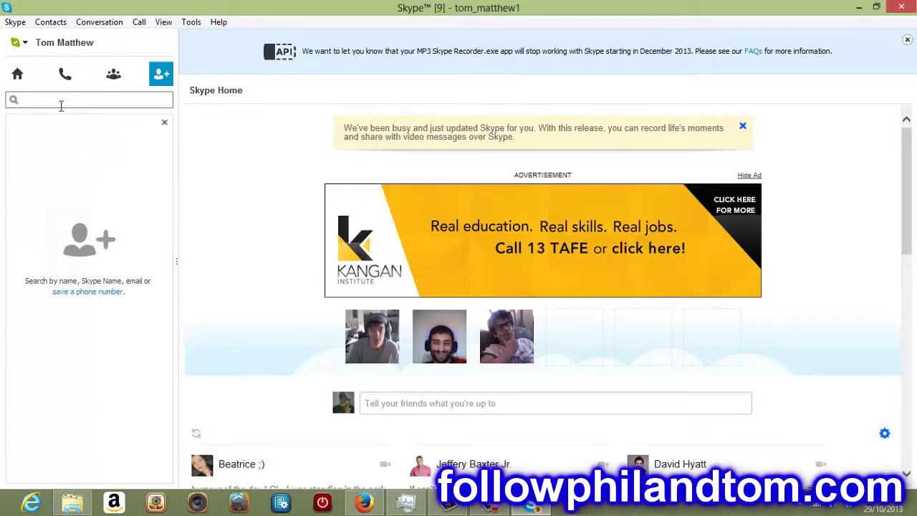
type("enndndxnnm")
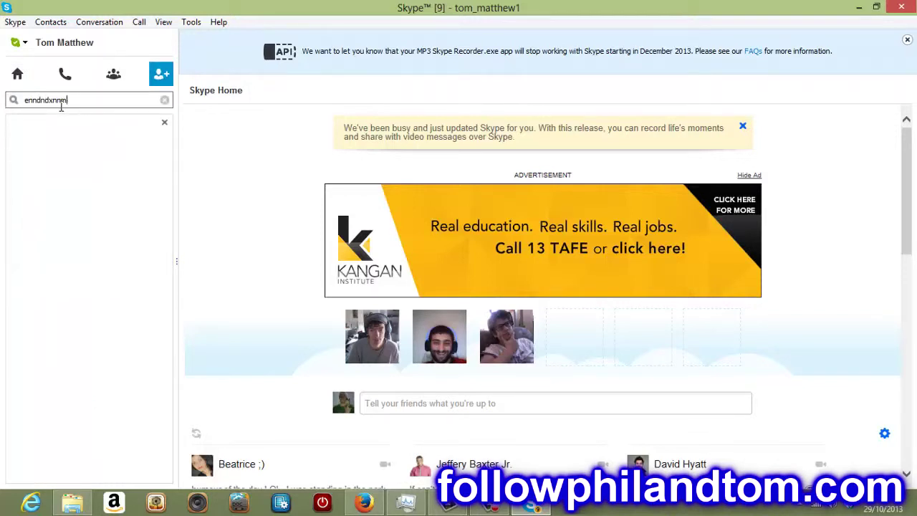
key("ctrl+a")
key("BackSpace")
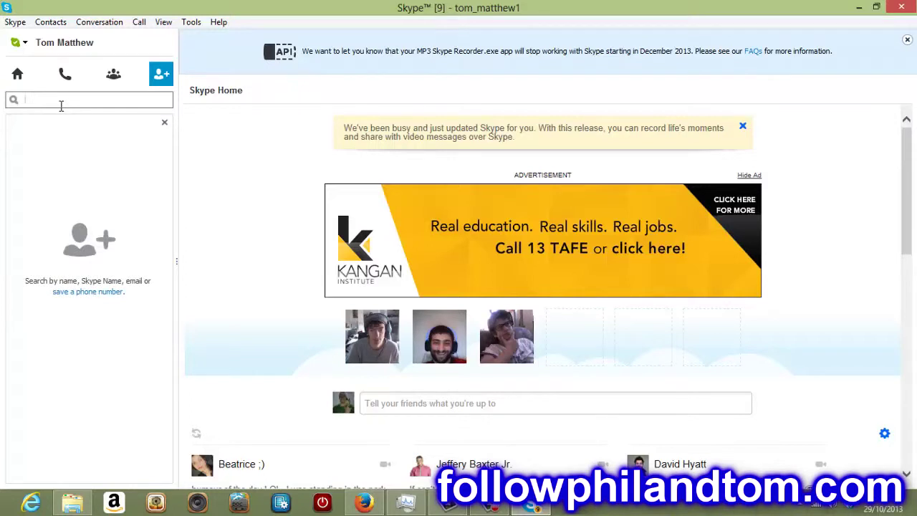
type("tom")
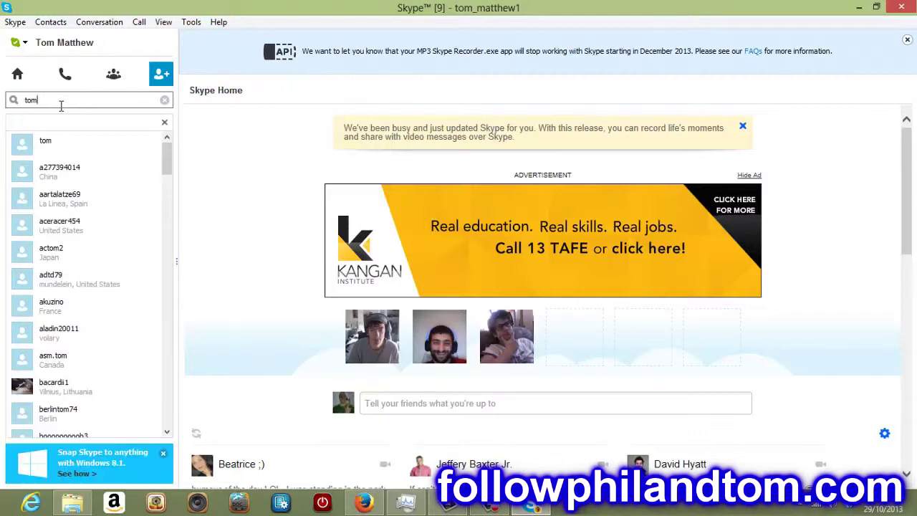
type("_")
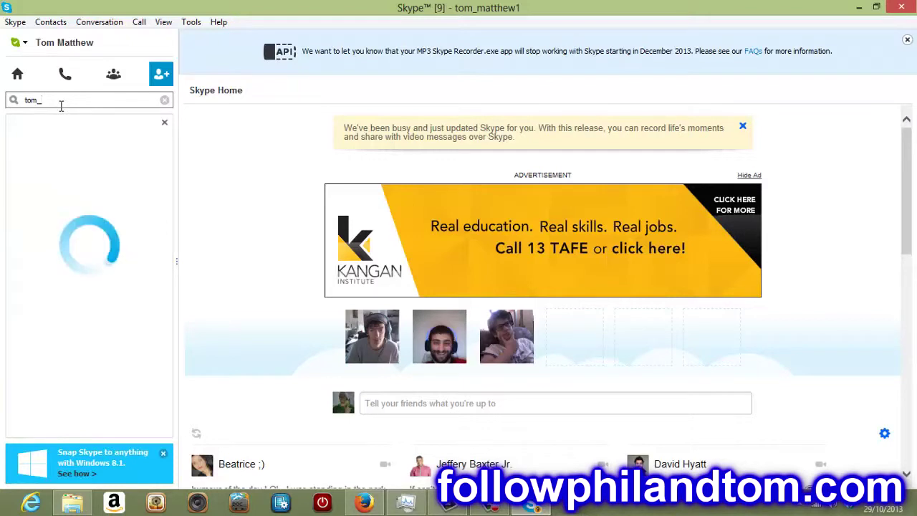
type("matthew1")
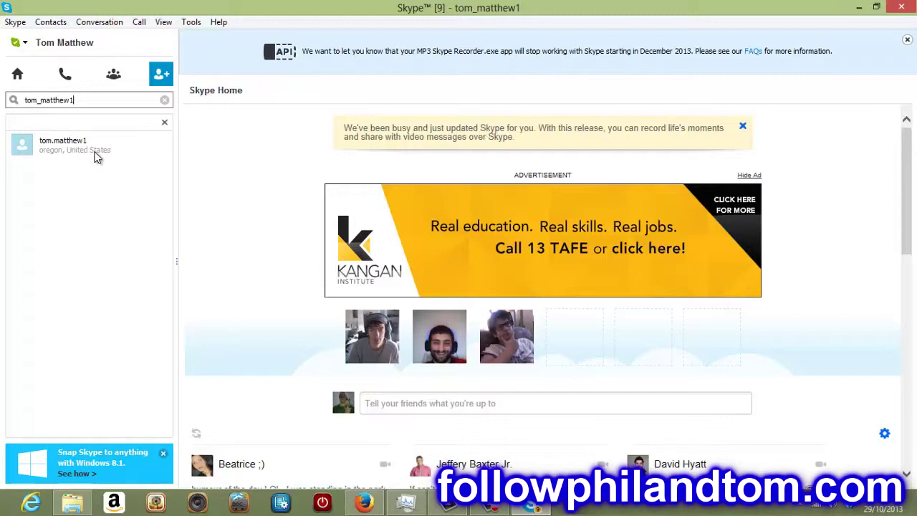
Step: View your own profile, then search Add contact for the contact's Skype Name and open his result
left_click(26, 43)
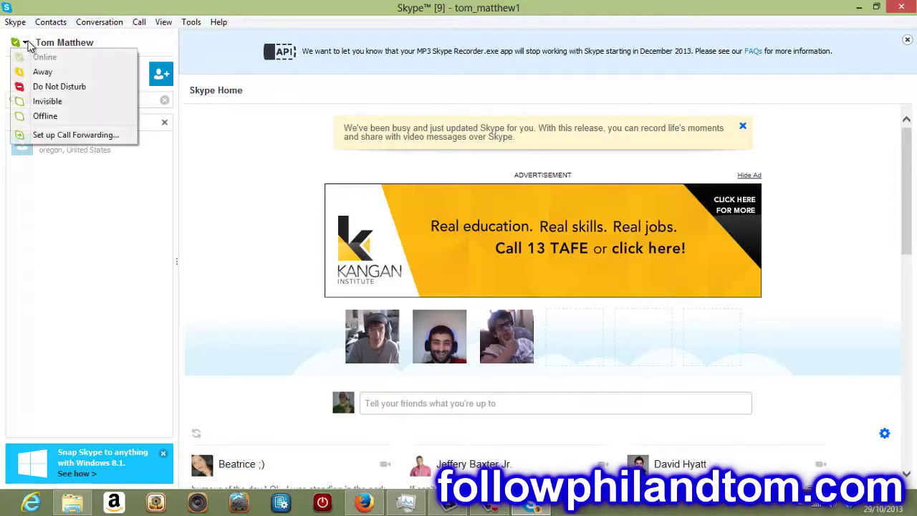
left_click(61, 43)
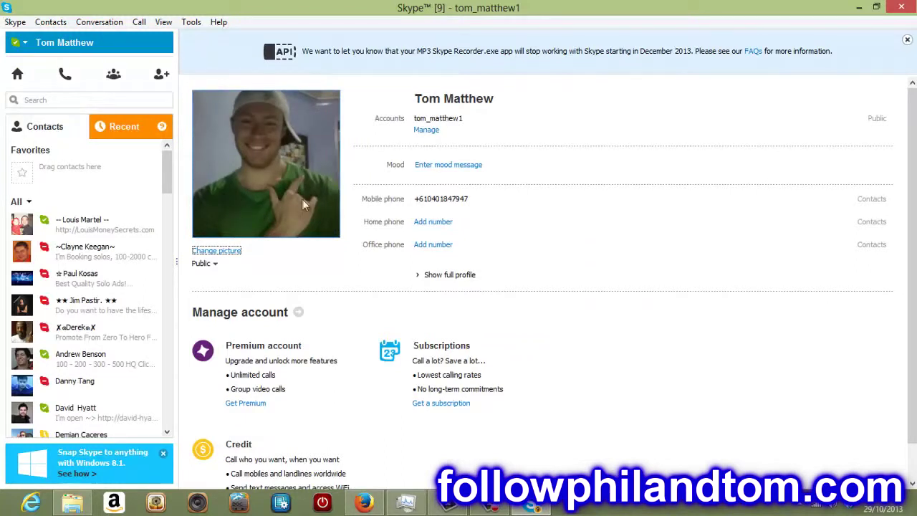
left_click(162, 76)
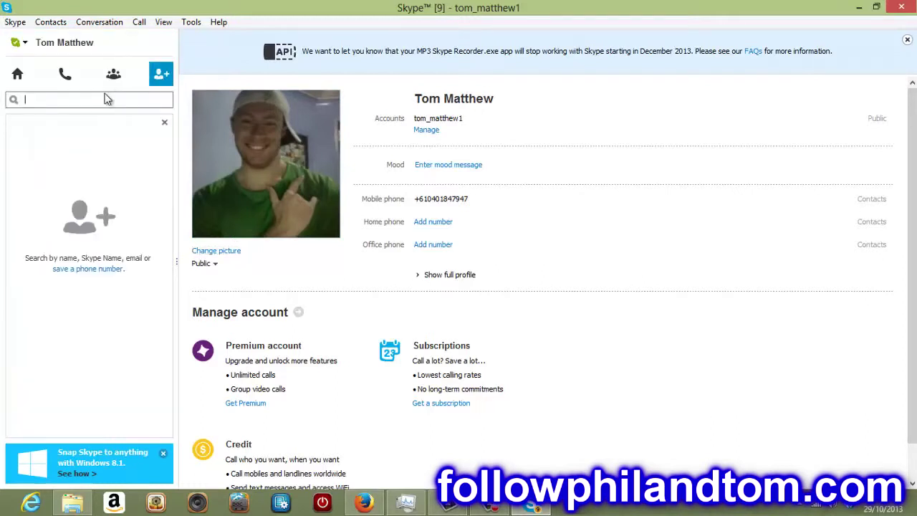
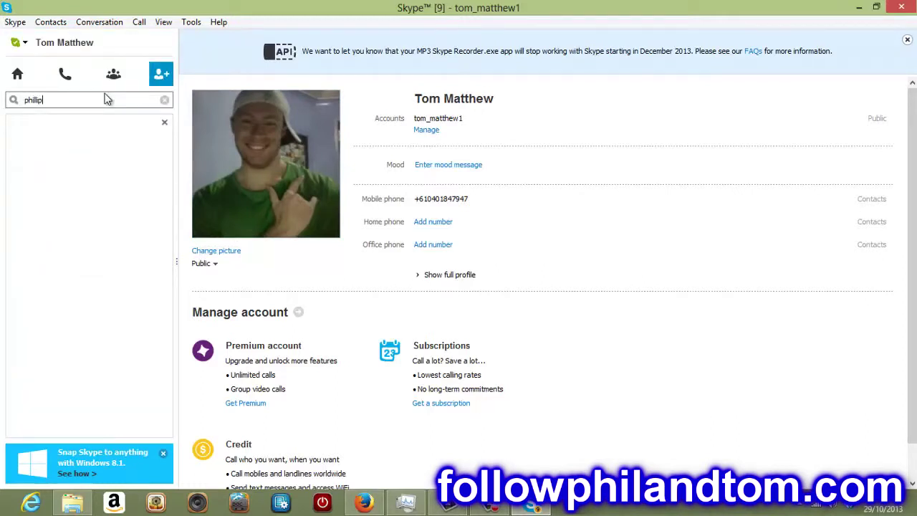
key("Return")
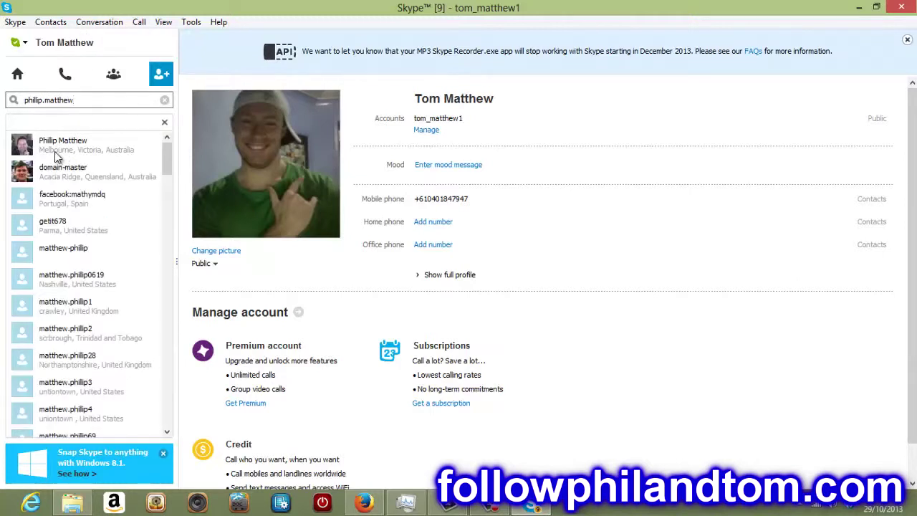
left_click(58, 156)
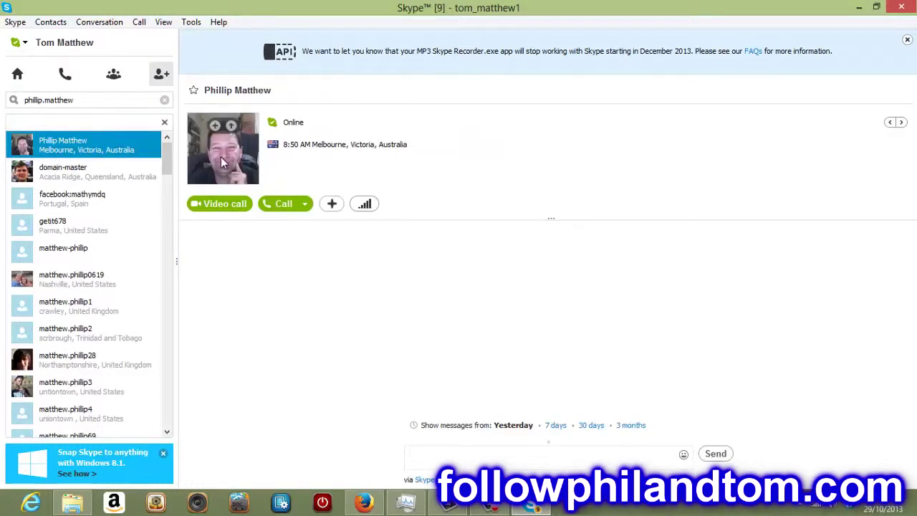
double_click(112, 104)
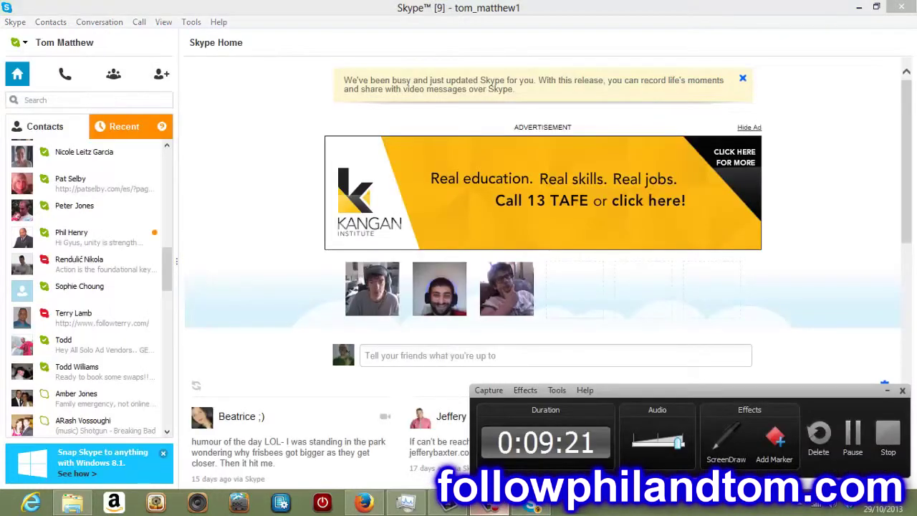
Step: Search the Skype directory for the contact's Skype Name and open the top match's conversation page
left_click(239, 223)
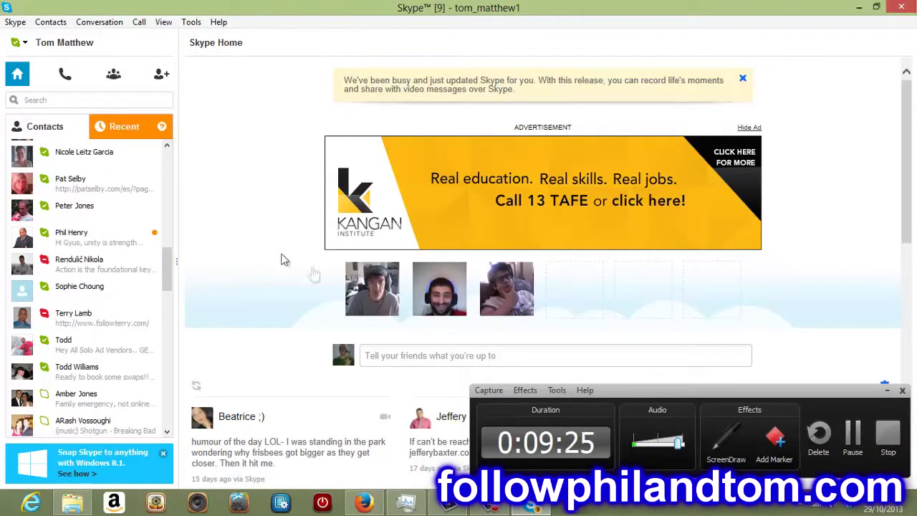
left_click(887, 388)
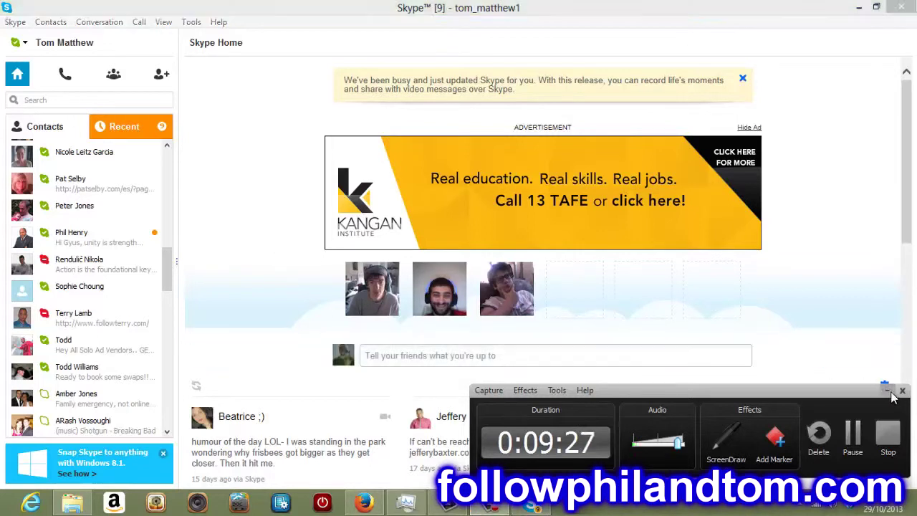
left_click(161, 80)
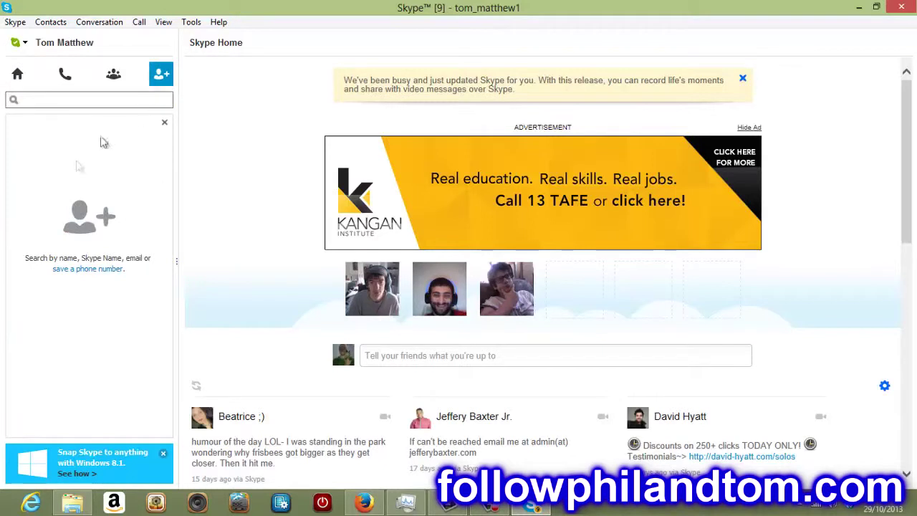
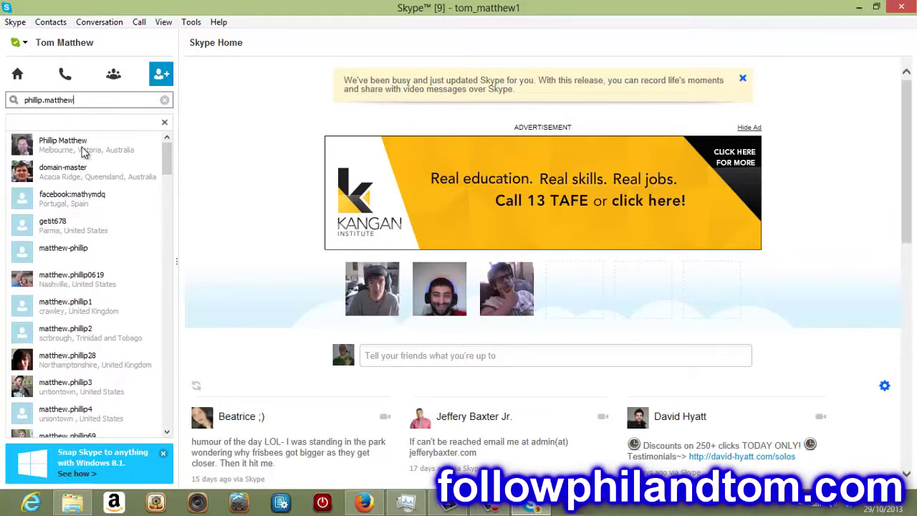
left_click(82, 150)
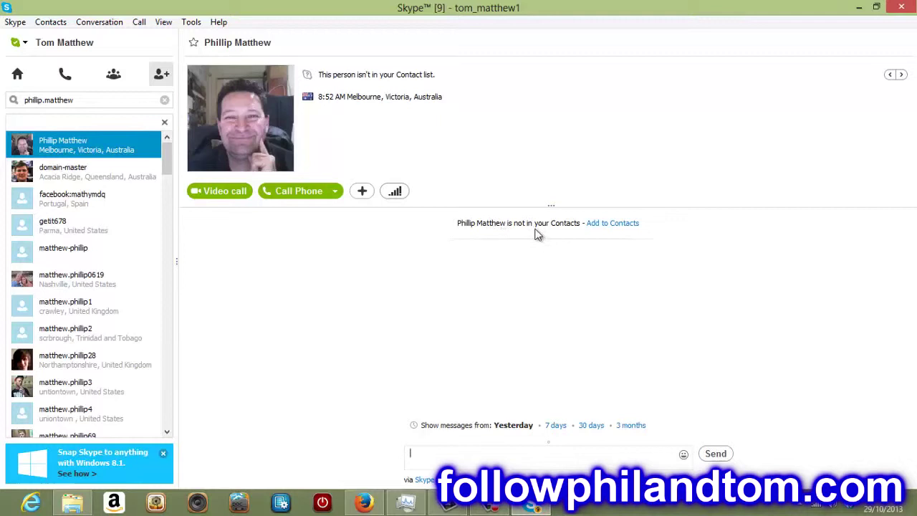
Step: Add the found person to the contact list from his conversation page
left_click(609, 225)
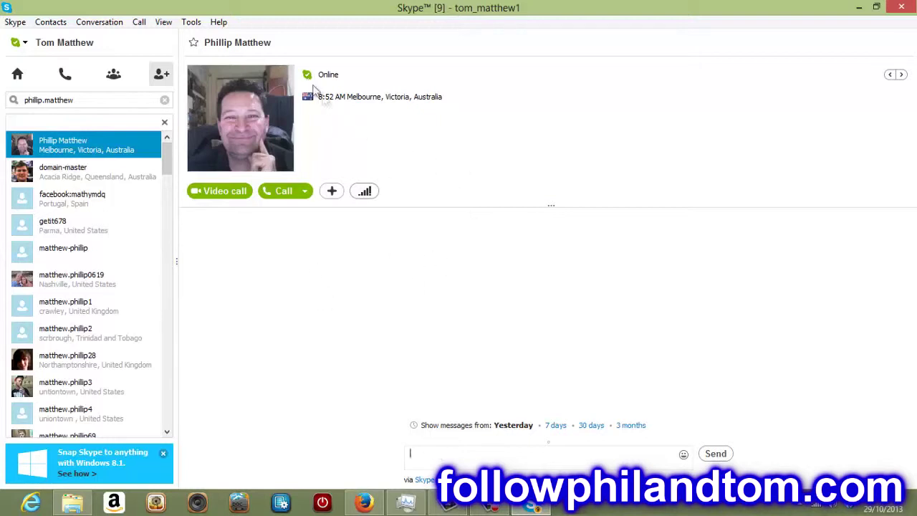
Step: Send three test messages ('ndjdkejdhekdmedejrde', 'endjnekdmlednke', 'dkmekmecec') and begin a fourth
type("ndjdkejdhekdmedejrde")
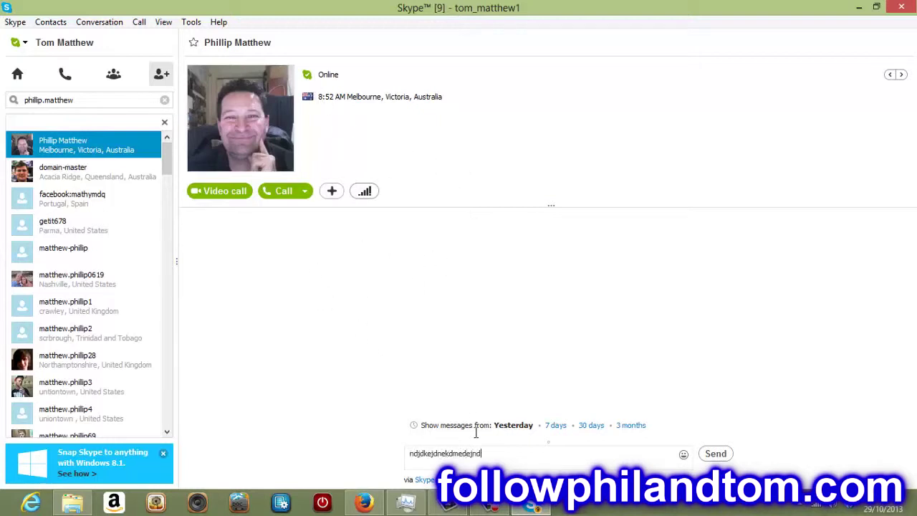
key("Return")
type("endjnekdmlednke")
key("Return")
type("dkmekmecec")
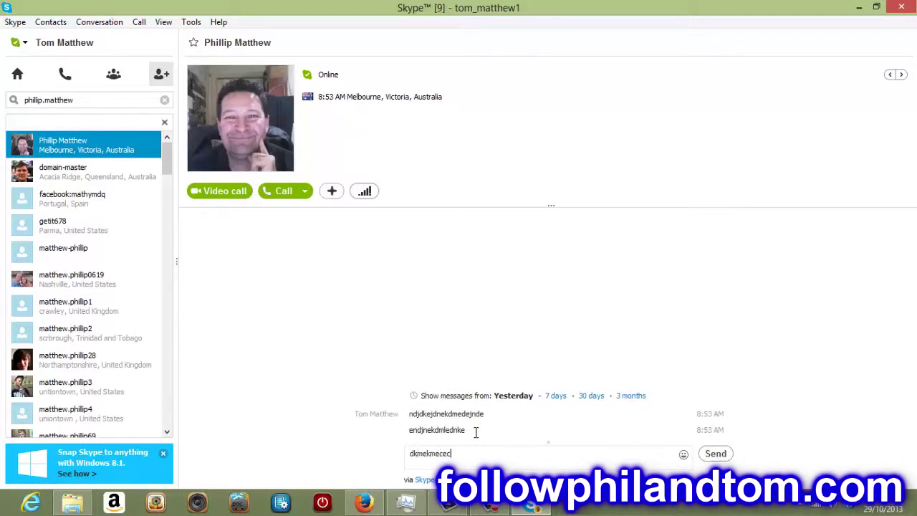
key("Return")
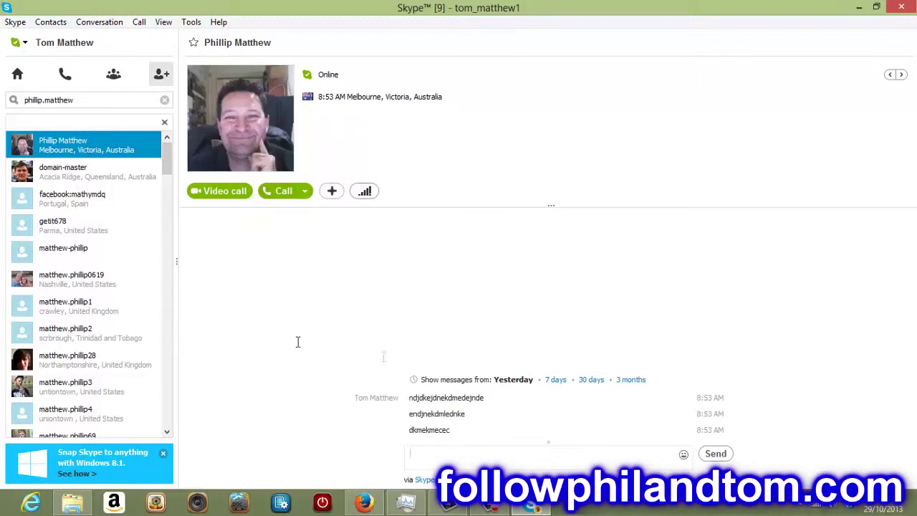
type("d")
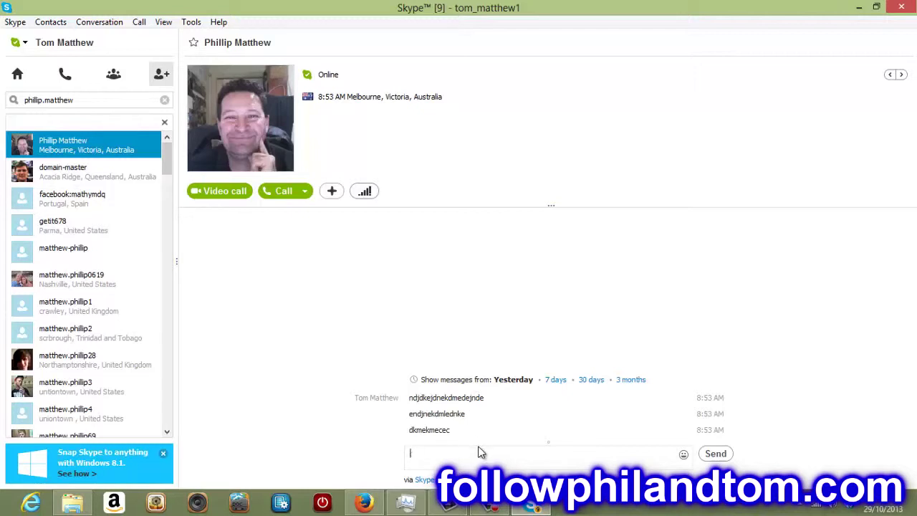